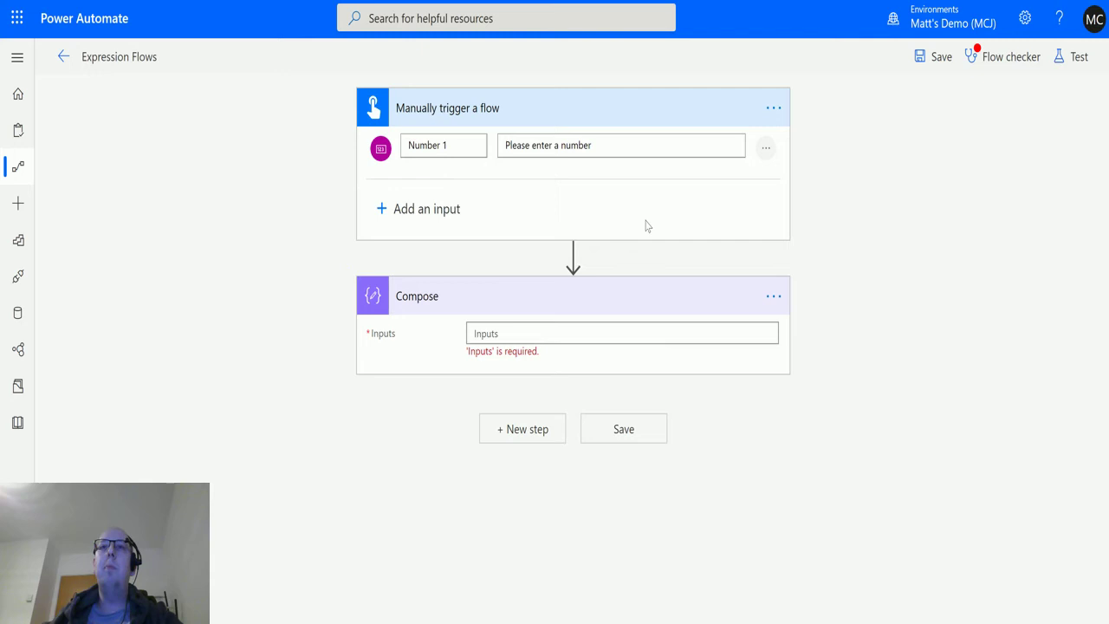
Set the Compose action's input to the expression addSeconds(utcNow(),300)
click(506, 333)
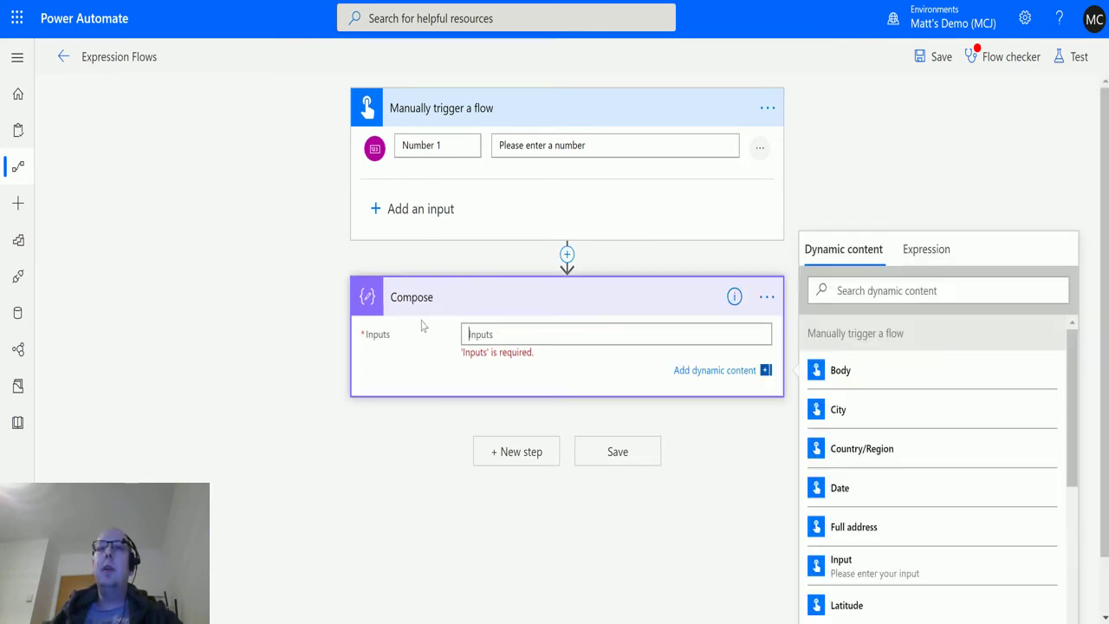
click(931, 259)
scroll(956, 457, down, 2)
scroll(956, 457, down, 6)
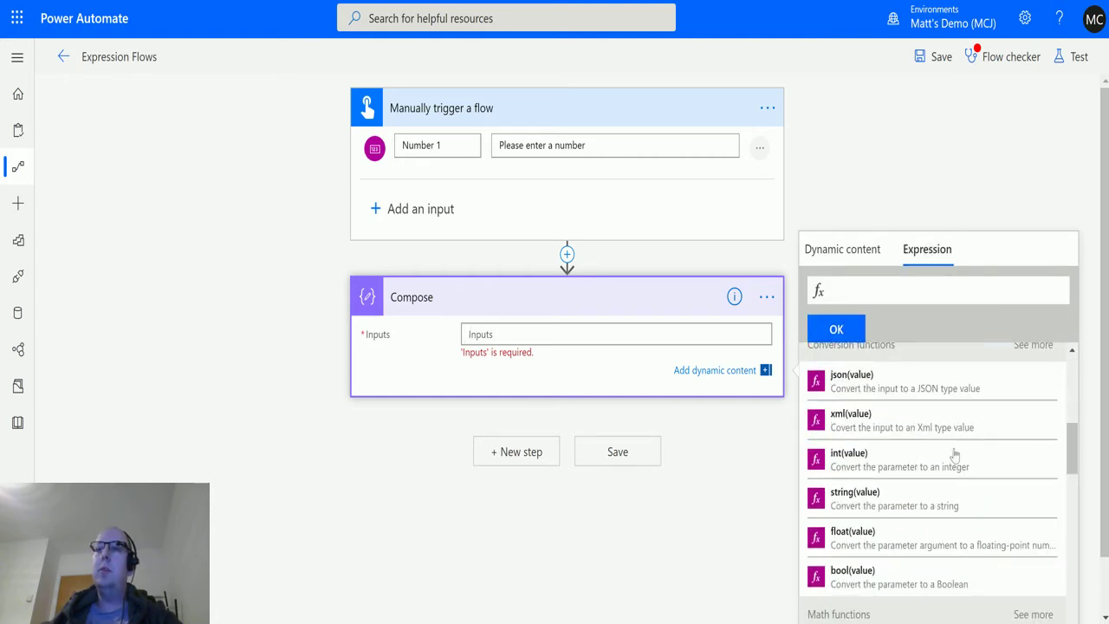
scroll(955, 451, down, 3)
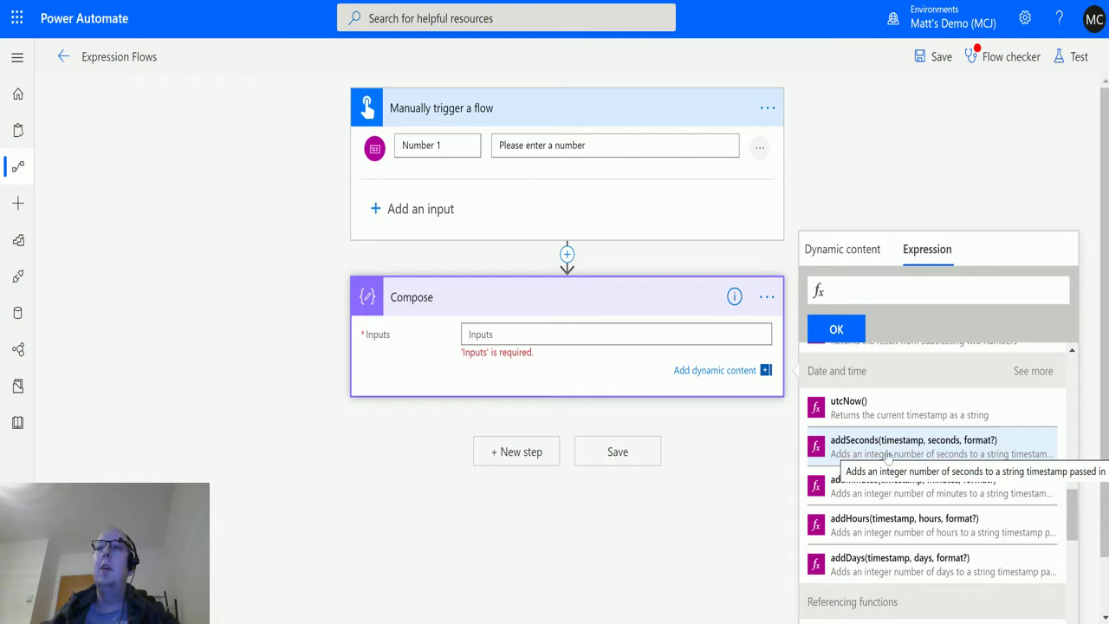
click(869, 448)
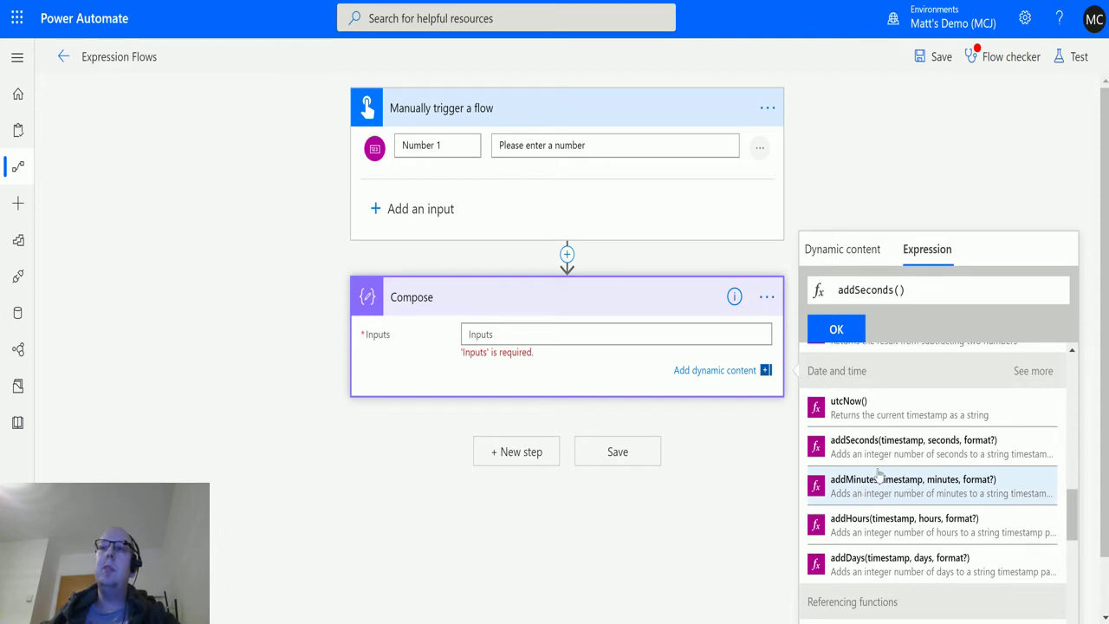
click(862, 417)
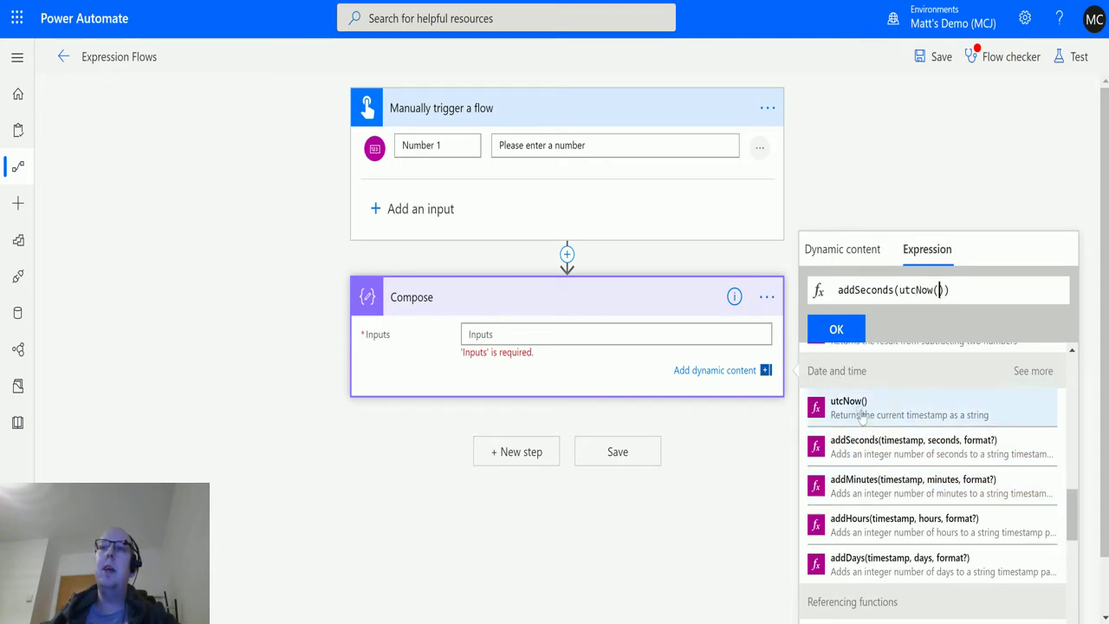
key(Right)
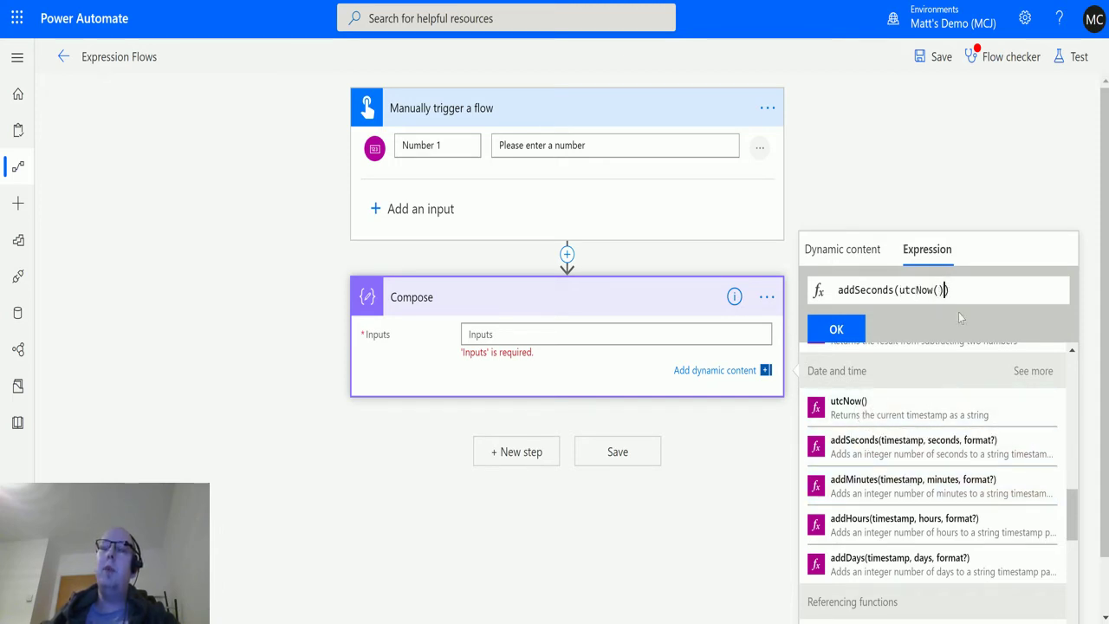
text(,3)
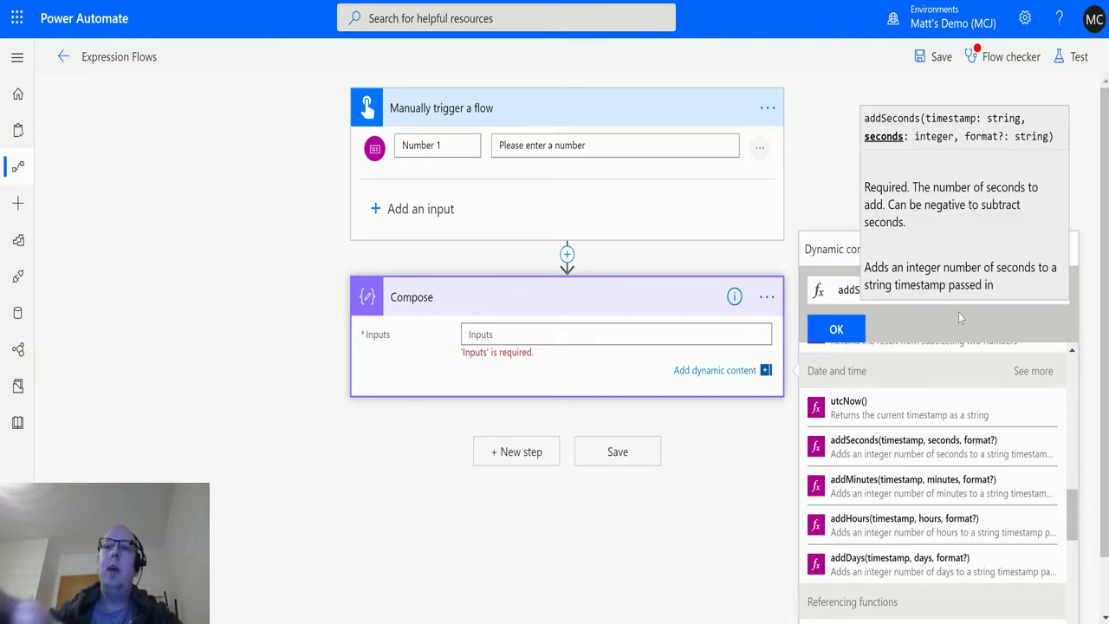
text(00)
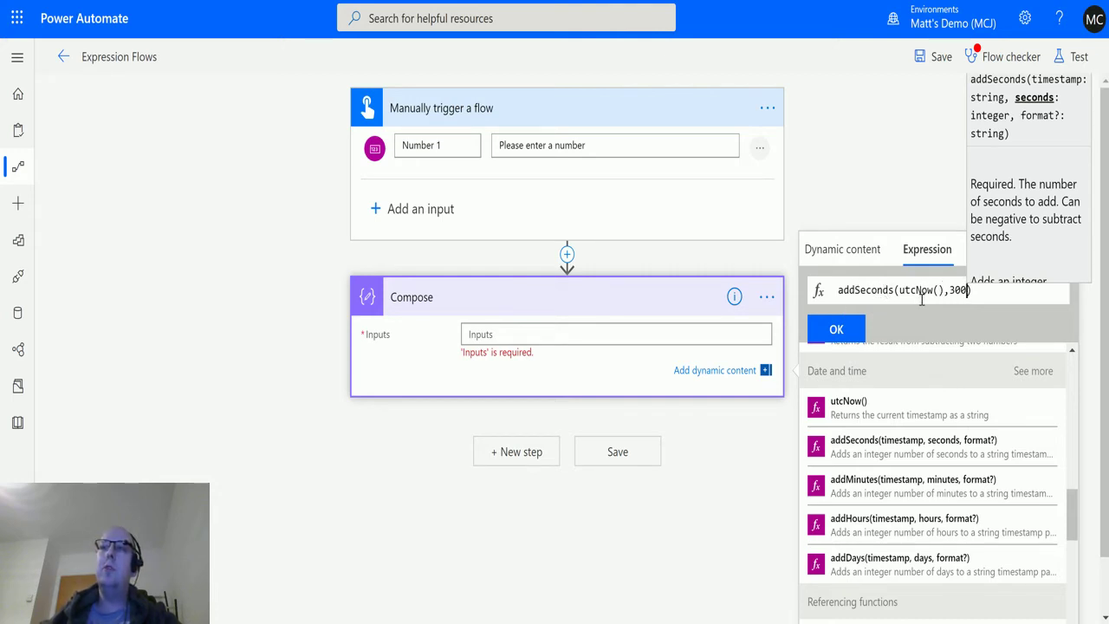
click(836, 329)
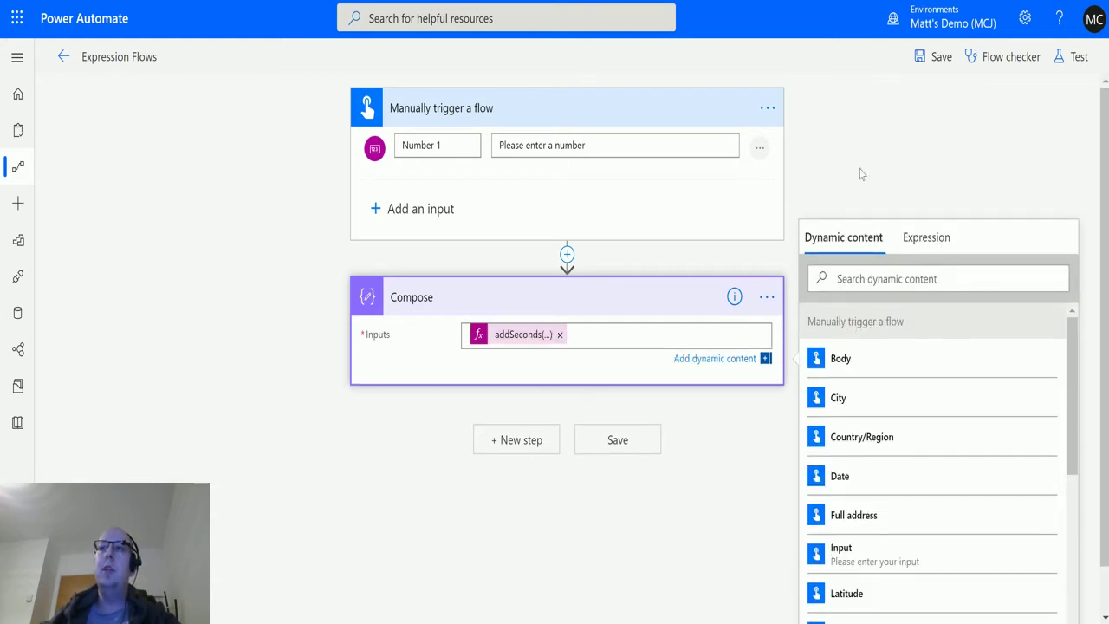
Save and test the flow with a manually performed trigger, and open the Compose action's run result
click(1075, 57)
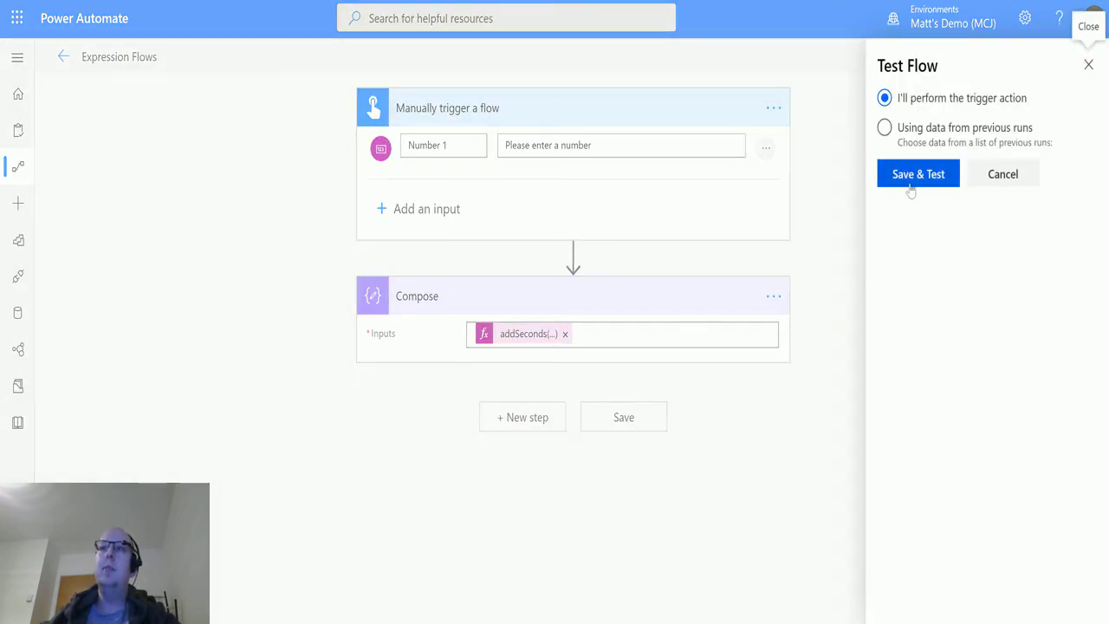
click(932, 177)
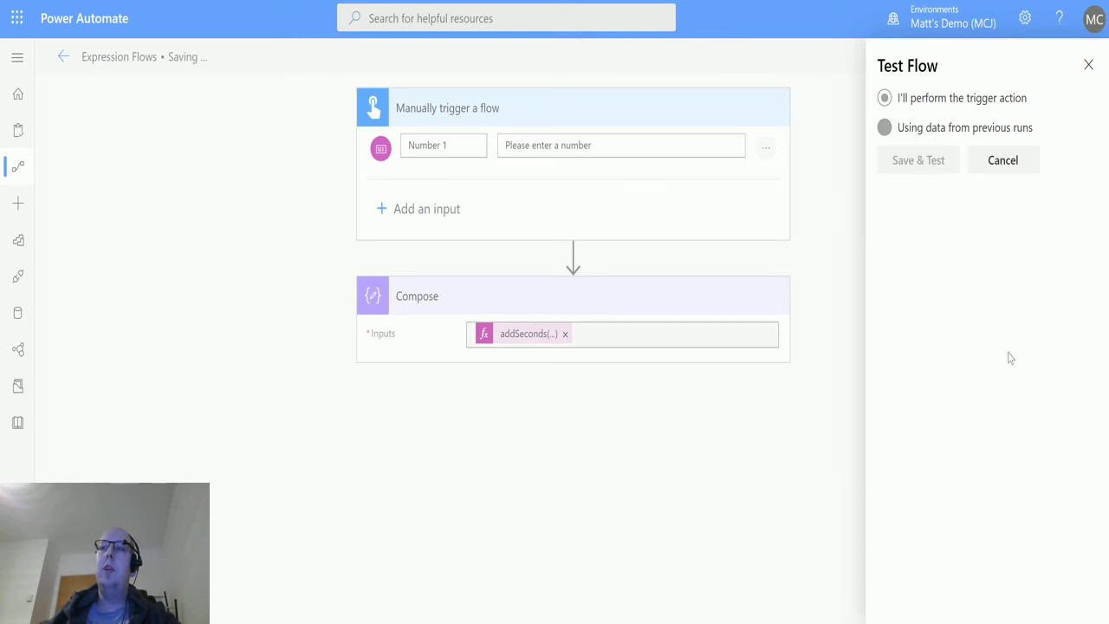
click(906, 593)
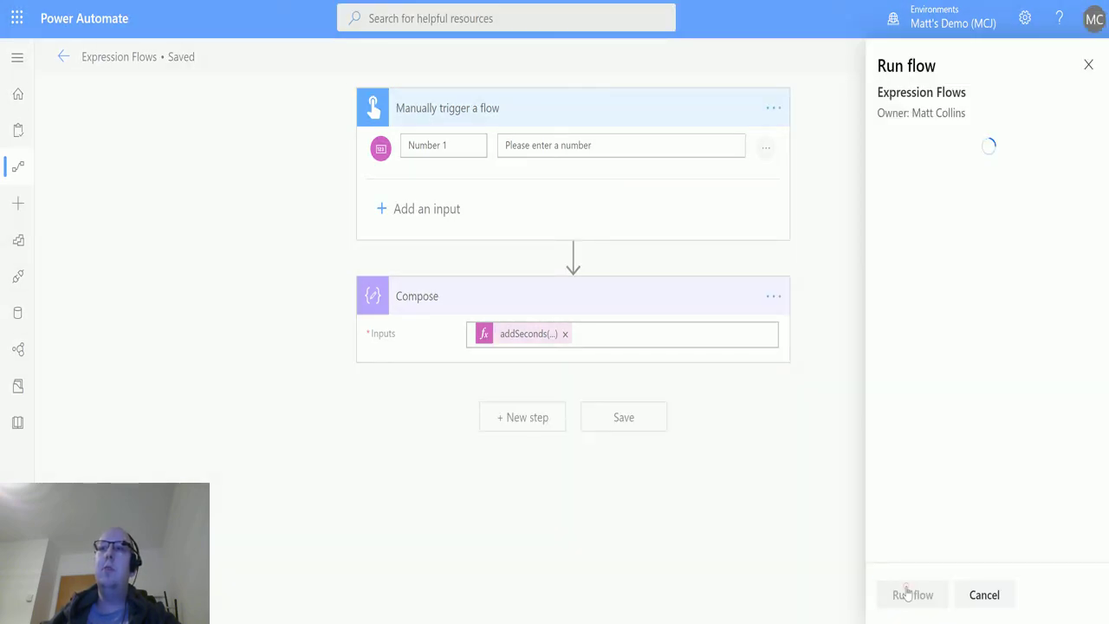
click(907, 594)
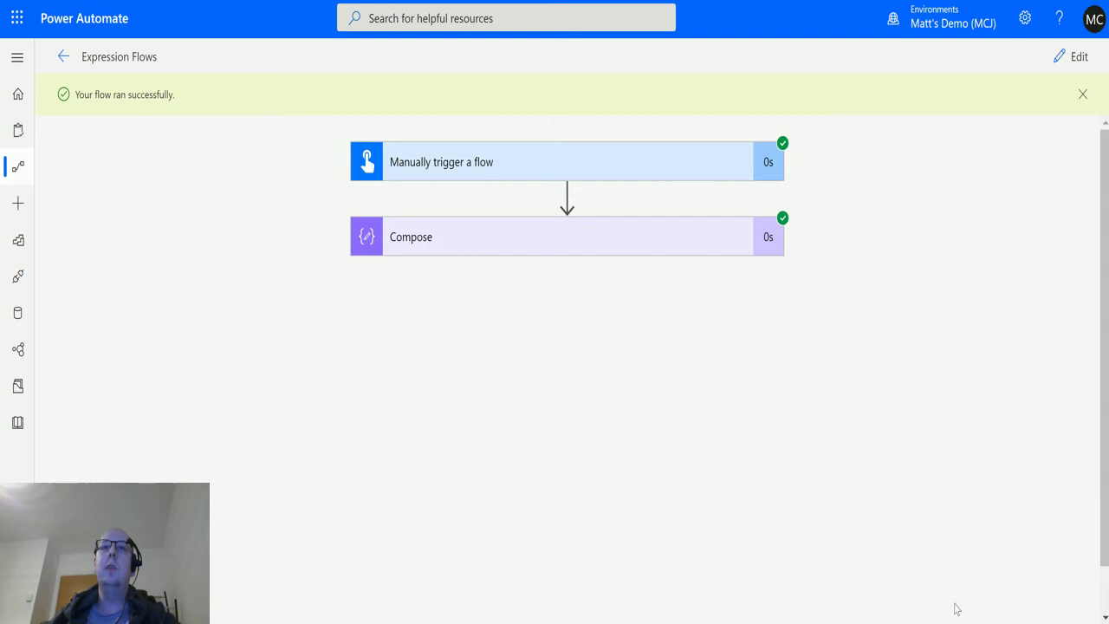
click(580, 237)
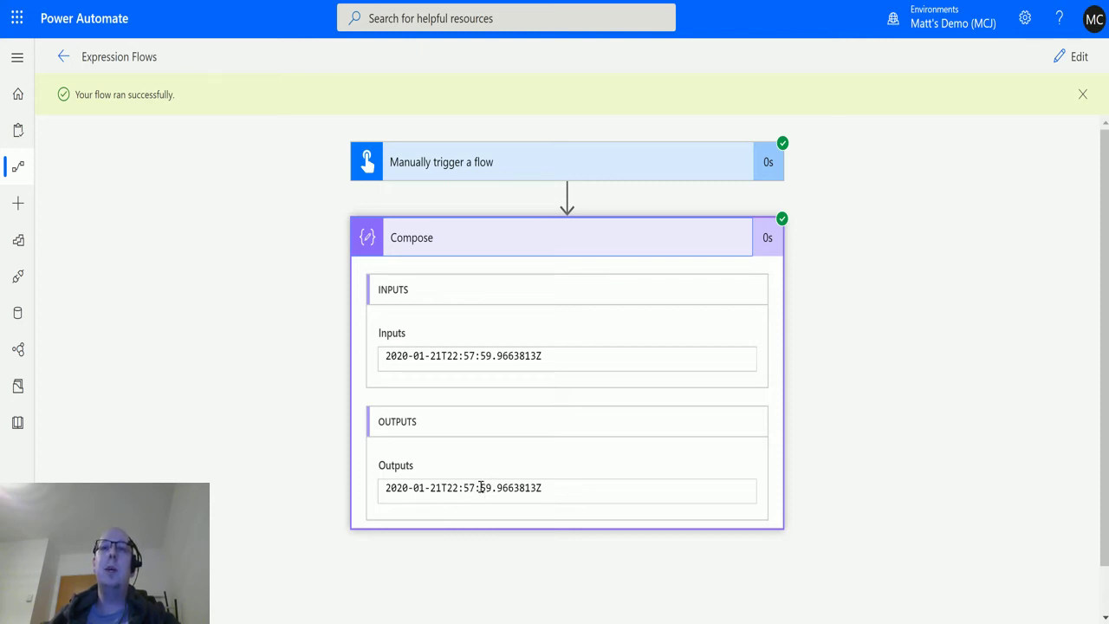
Examine the manual trigger's run details and compare them with the Compose action's inputs and outputs
click(495, 174)
scroll(614, 267, down, 1)
scroll(618, 218, down, 3)
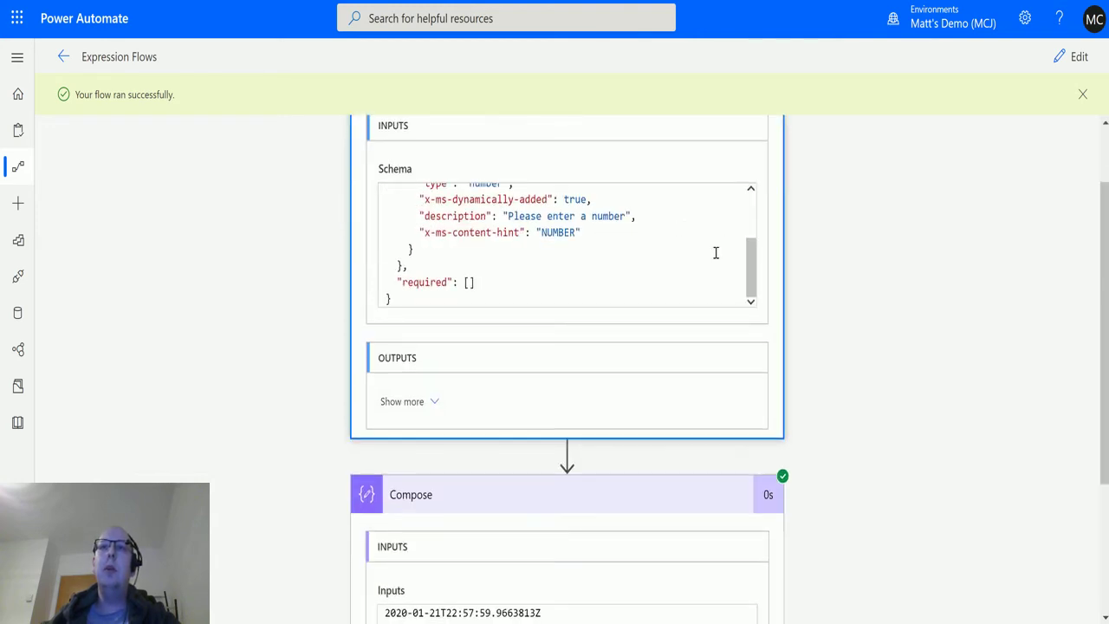
scroll(684, 269, down, 2)
scroll(413, 328, up, 1)
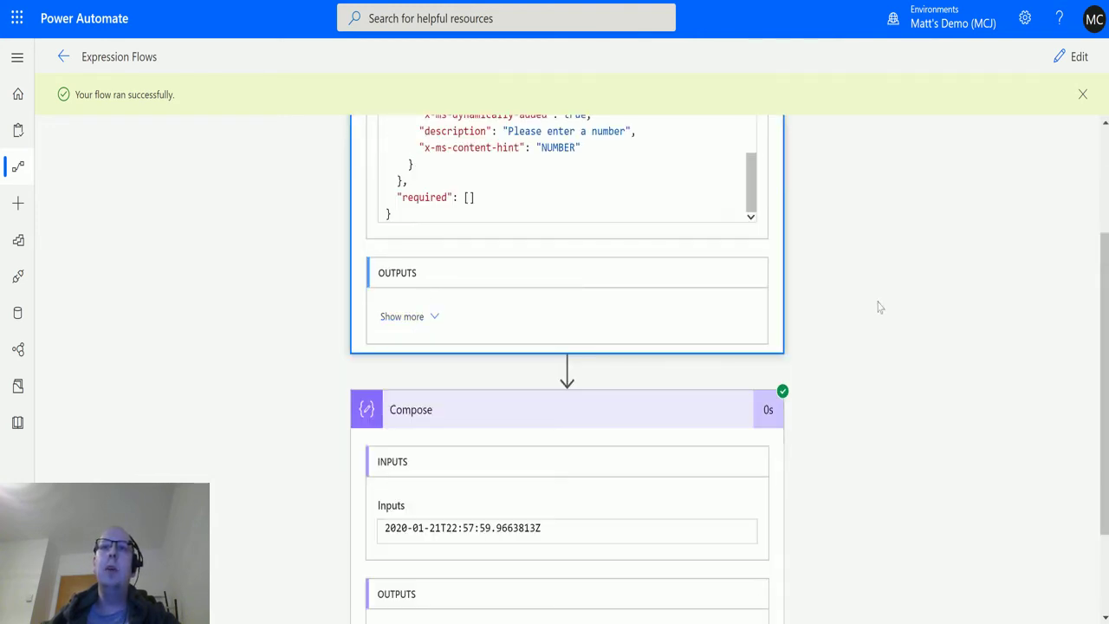
scroll(575, 310, down, 2)
scroll(855, 367, up, 2)
scroll(570, 355, down, 2)
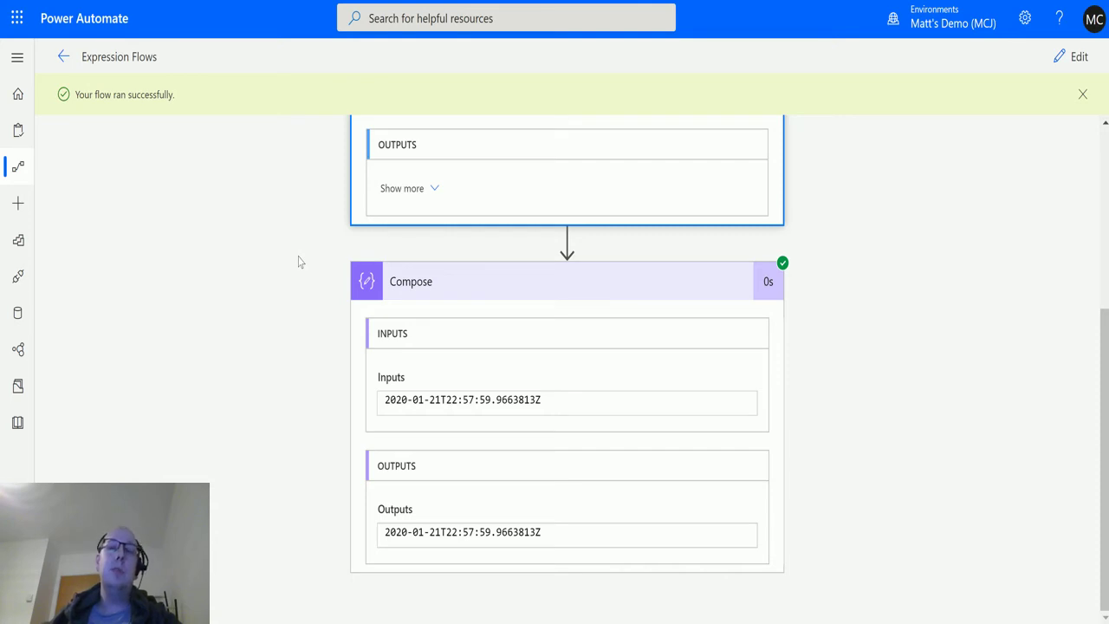
Return to editing the flow and update the Compose expression to addSeconds(utcNow(),300,'yyyy-MM-ddTHH:mm:ss')
click(1079, 57)
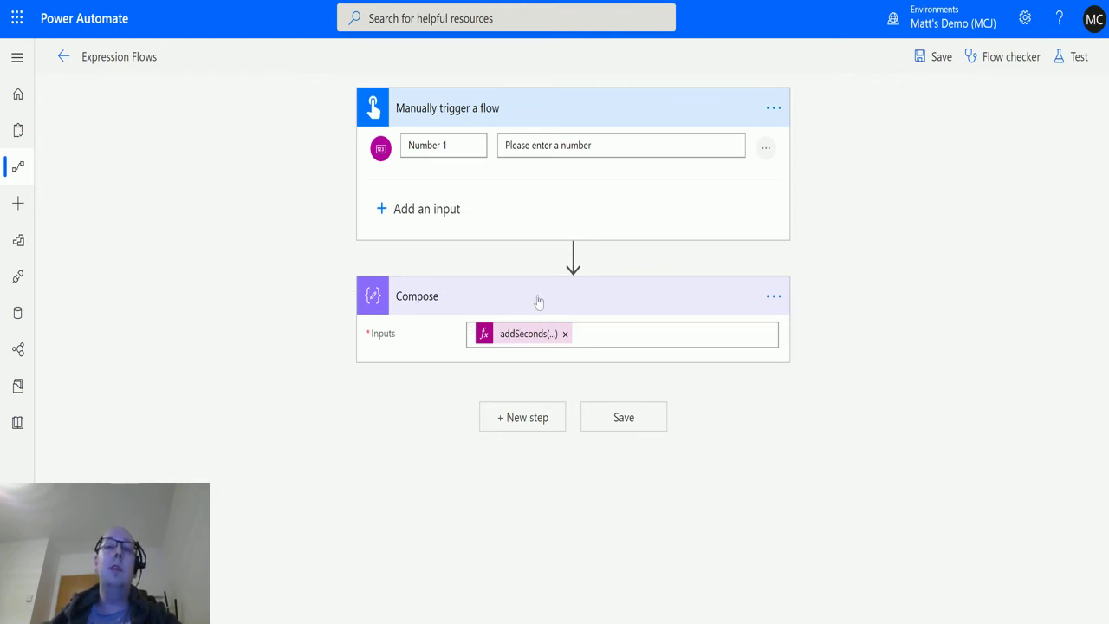
click(555, 333)
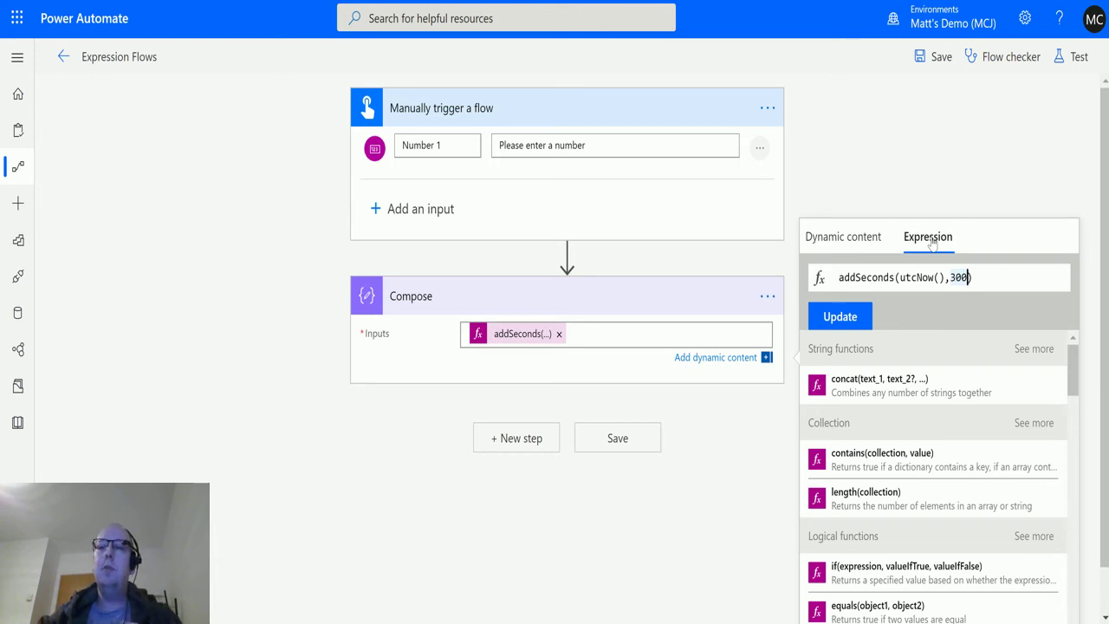
text(')
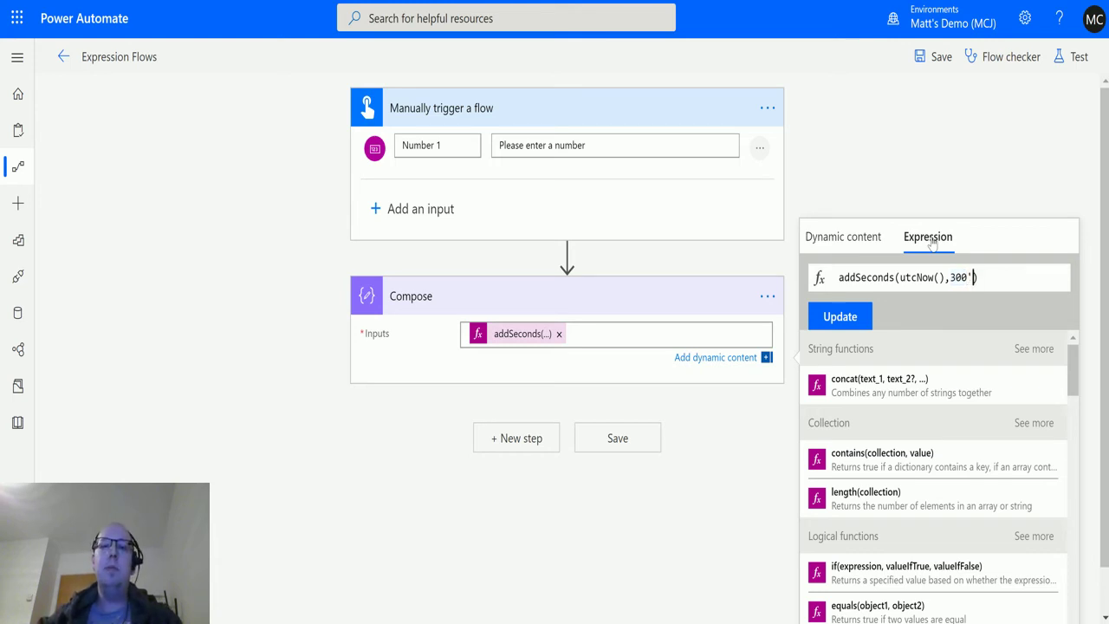
text(yyyy-MM-ddTHH:mm:ss)
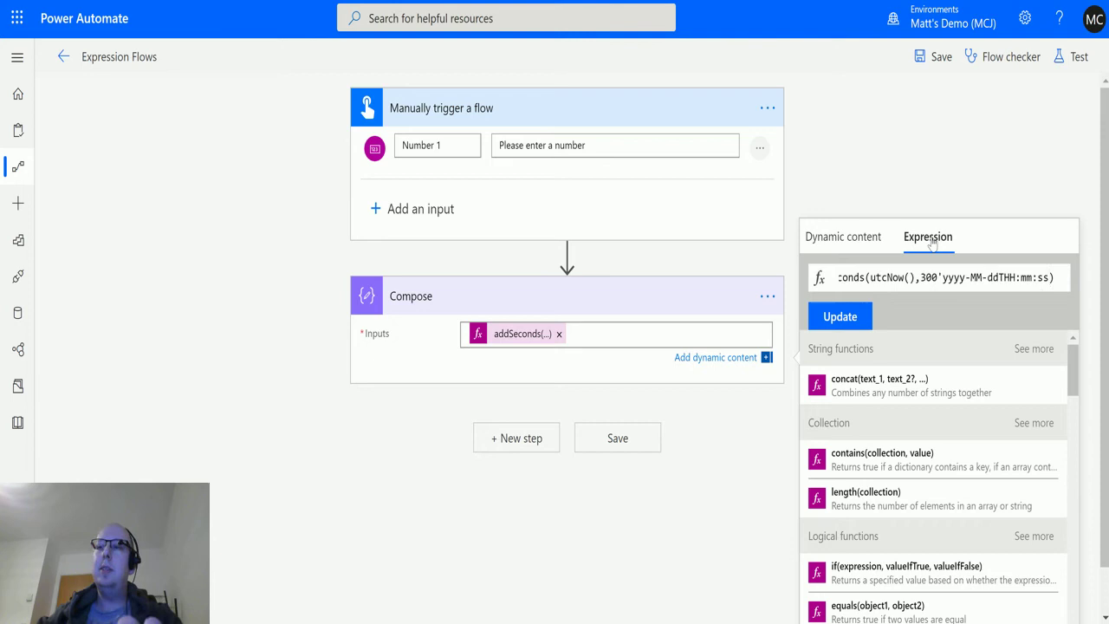
text(')
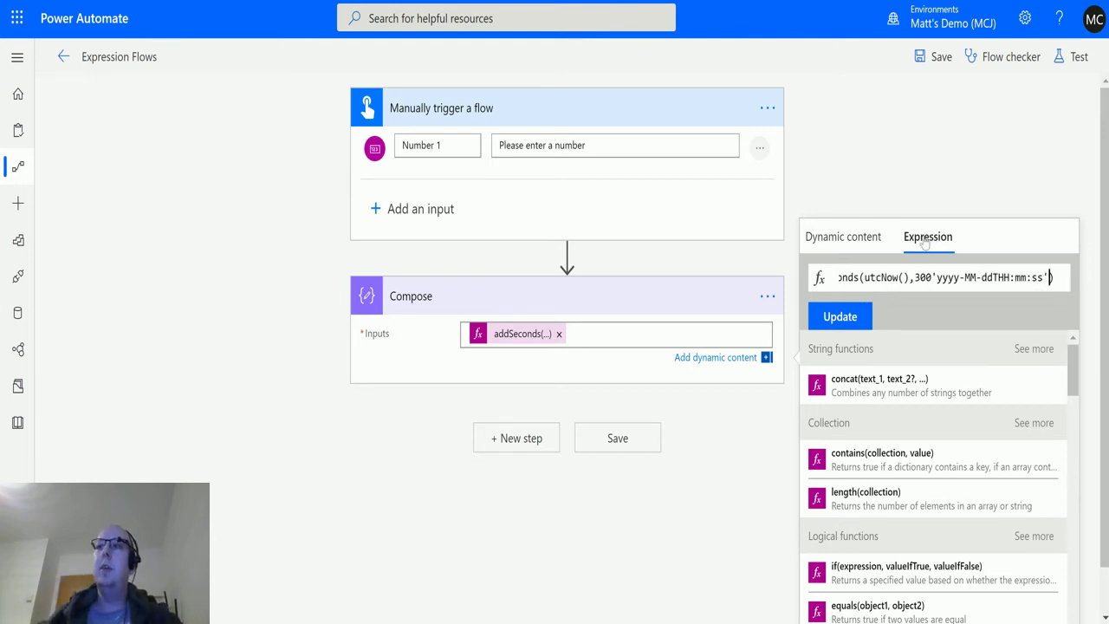
click(932, 277)
text(,)
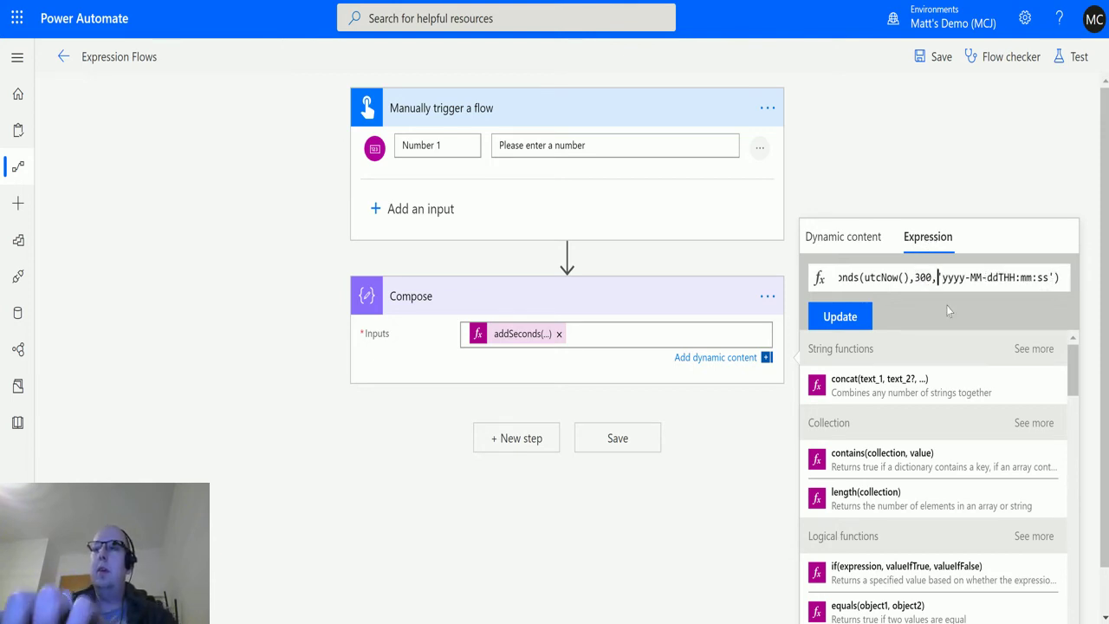
key(Left)
key(Left)
key(Left)
key(Left)
key(Left)
key(Left)
key(Left)
key(Left)
key(Left)
key(Left)
key(Left)
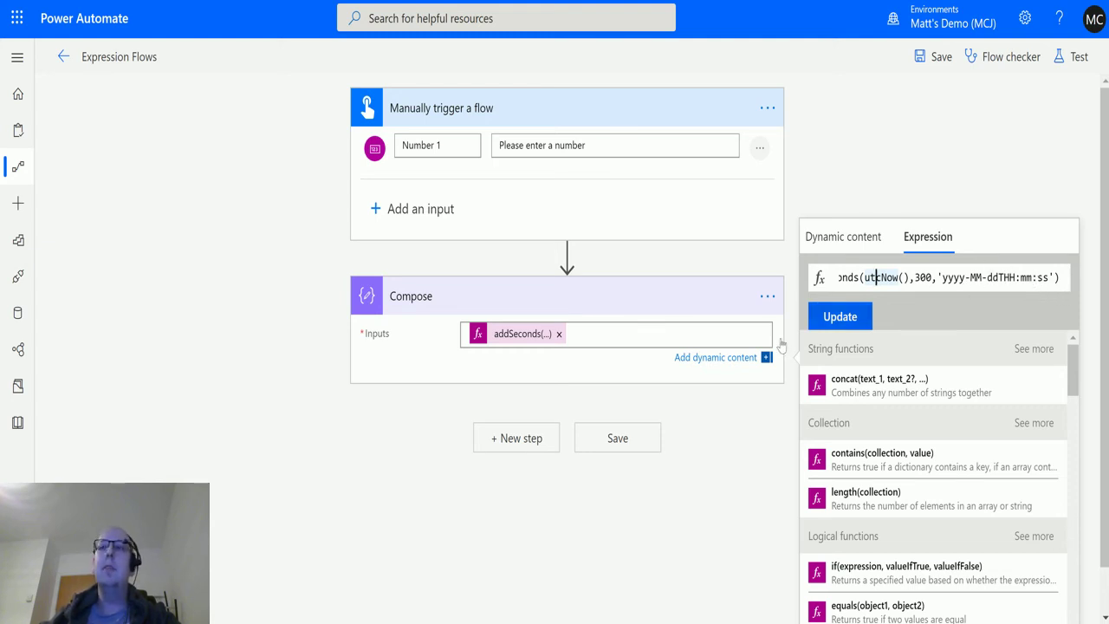
click(840, 316)
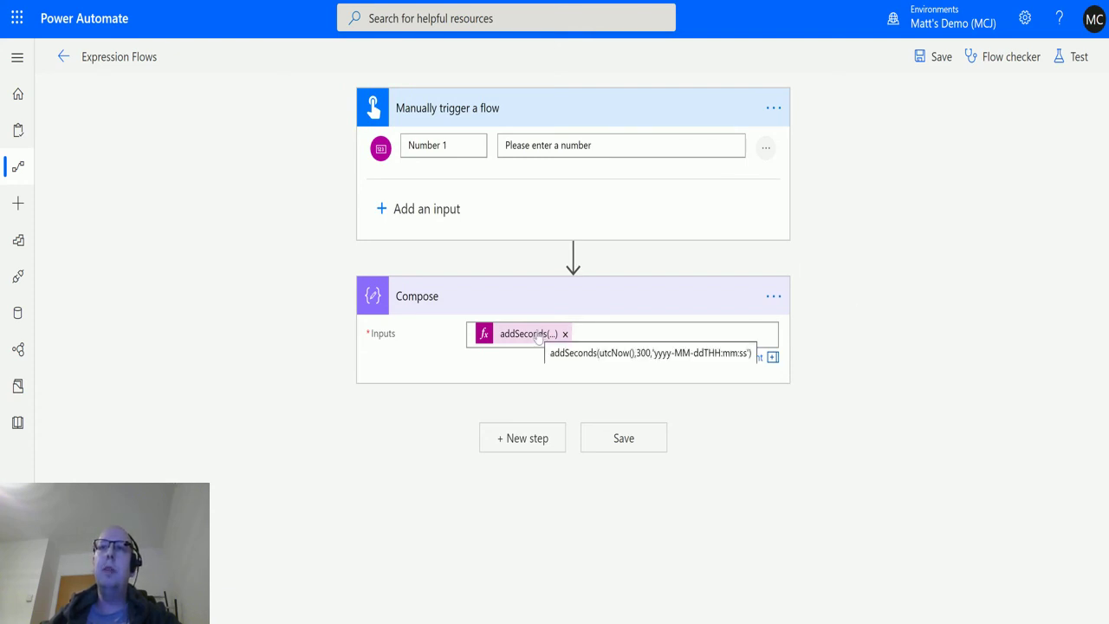
Save and rerun the flow with a manual trigger, and open the Compose result to check the formatted timestamp
click(1075, 56)
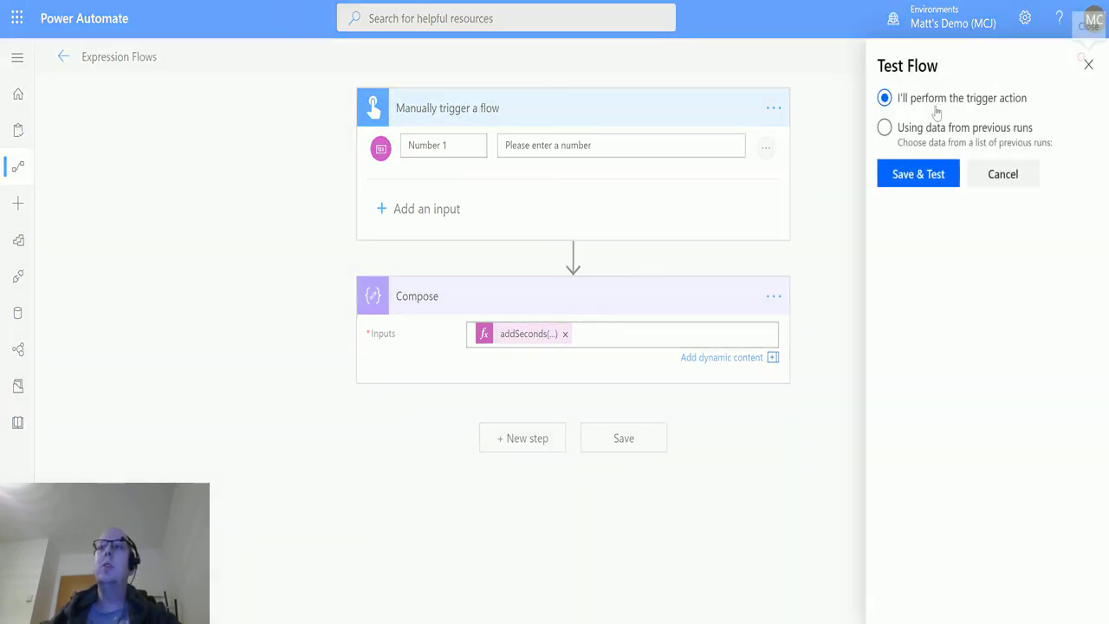
click(920, 170)
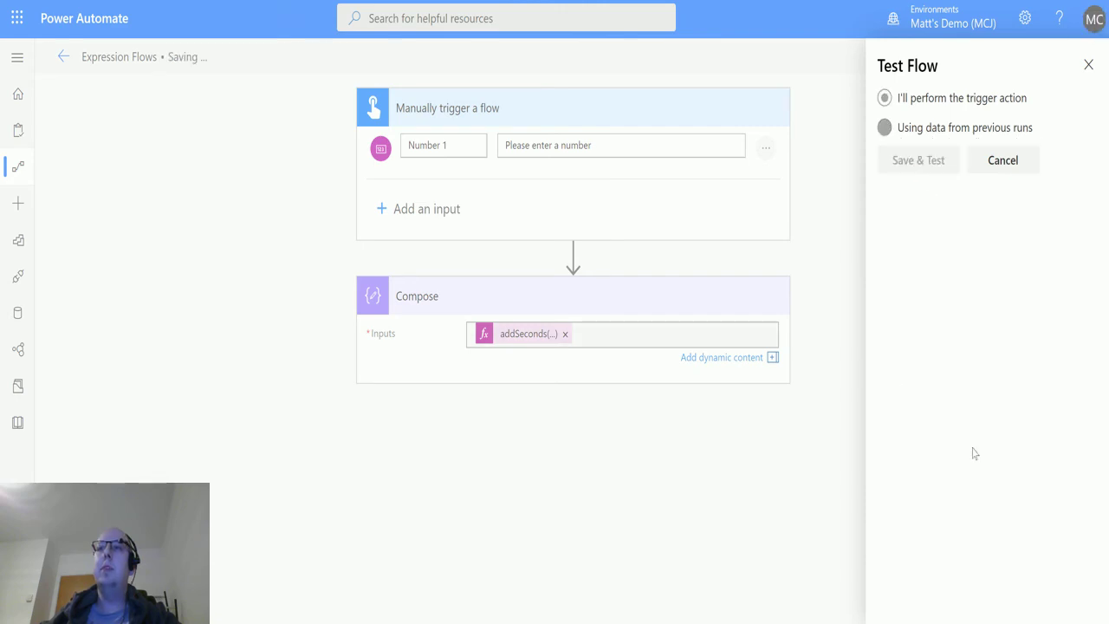
click(898, 598)
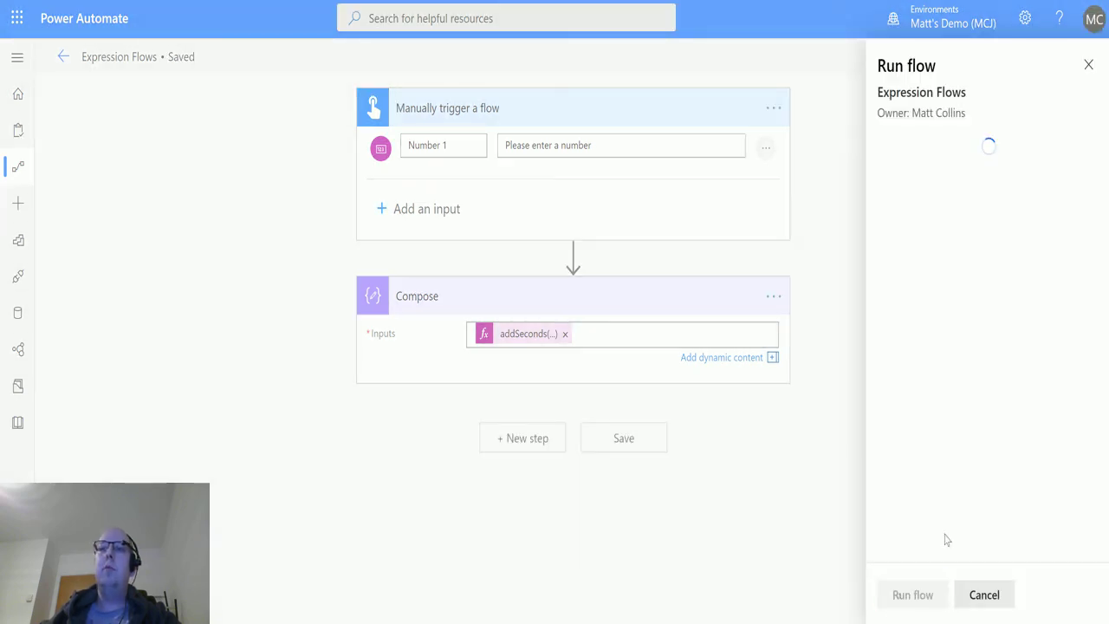
click(918, 594)
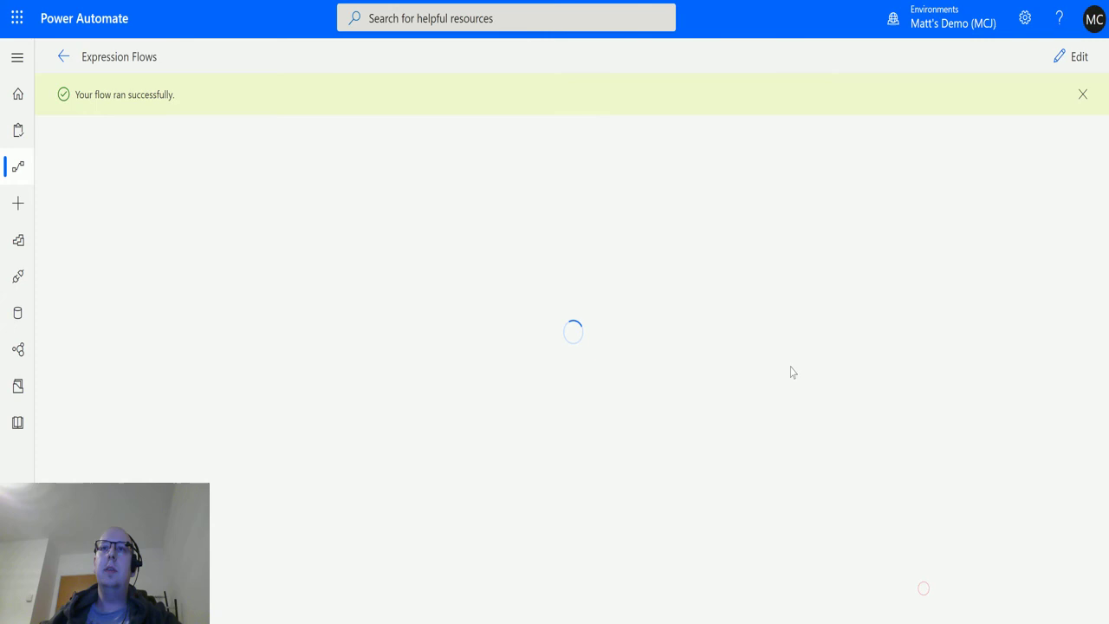
click(557, 241)
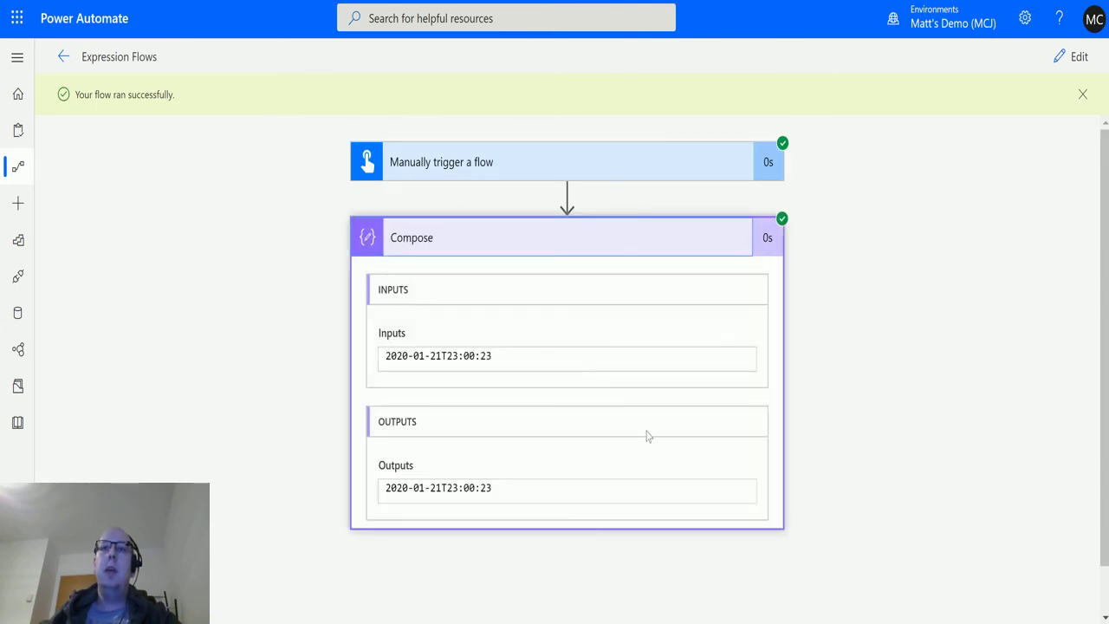